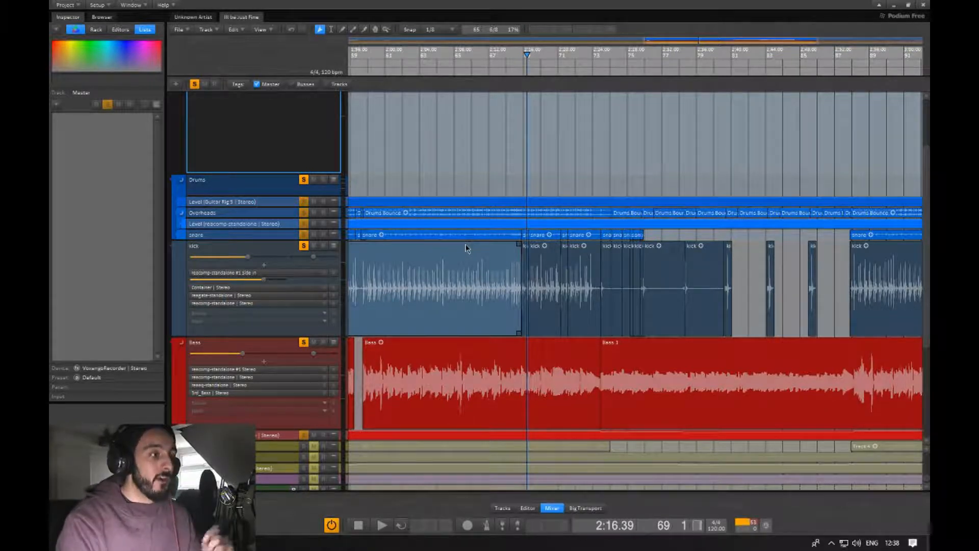
Play the song from the kick section and lower the Bass track's gain to about -8.4 dB.
mouse_move(265, 280)
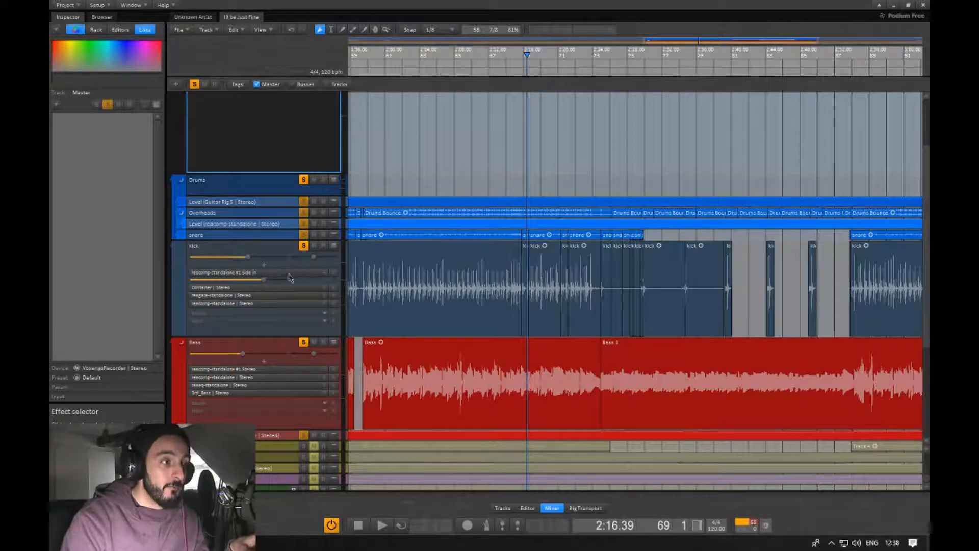
click(450, 287)
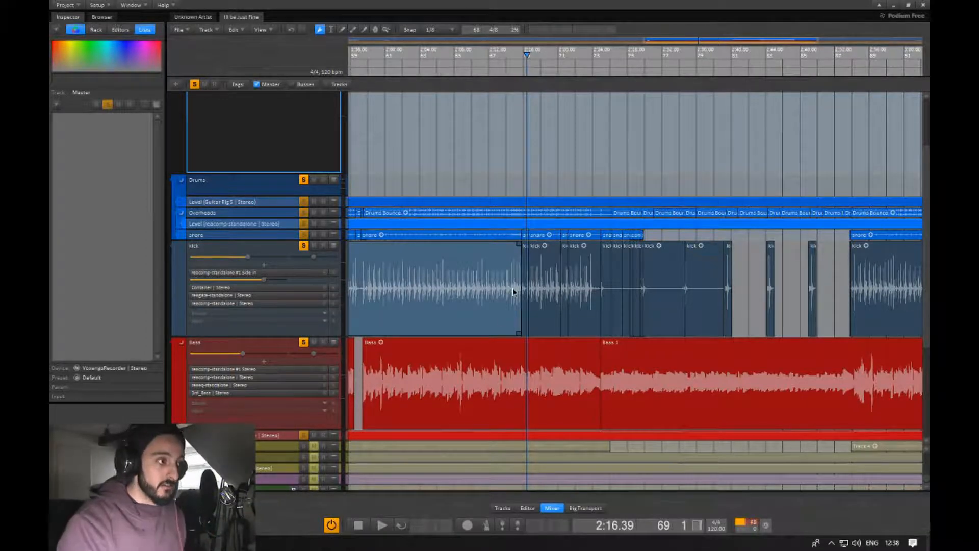
click(538, 314)
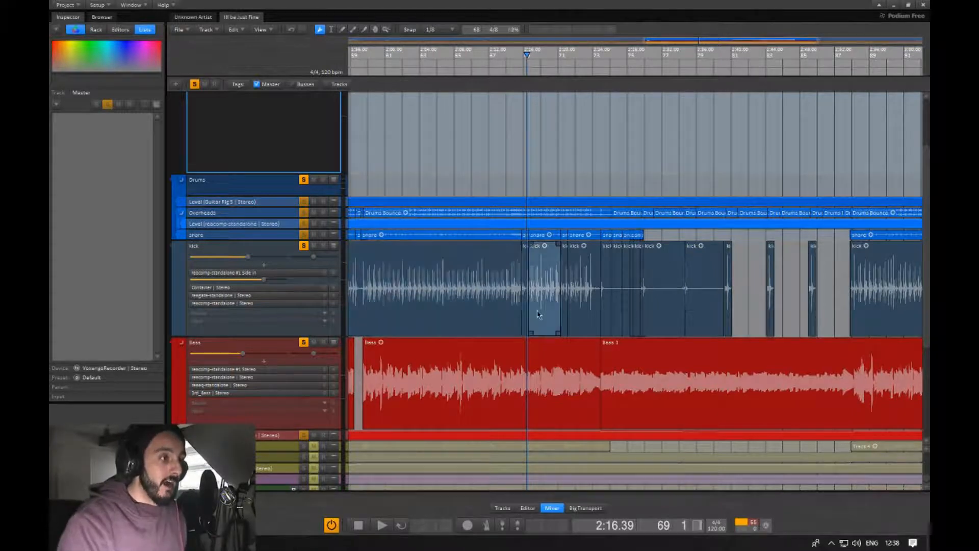
click(526, 304)
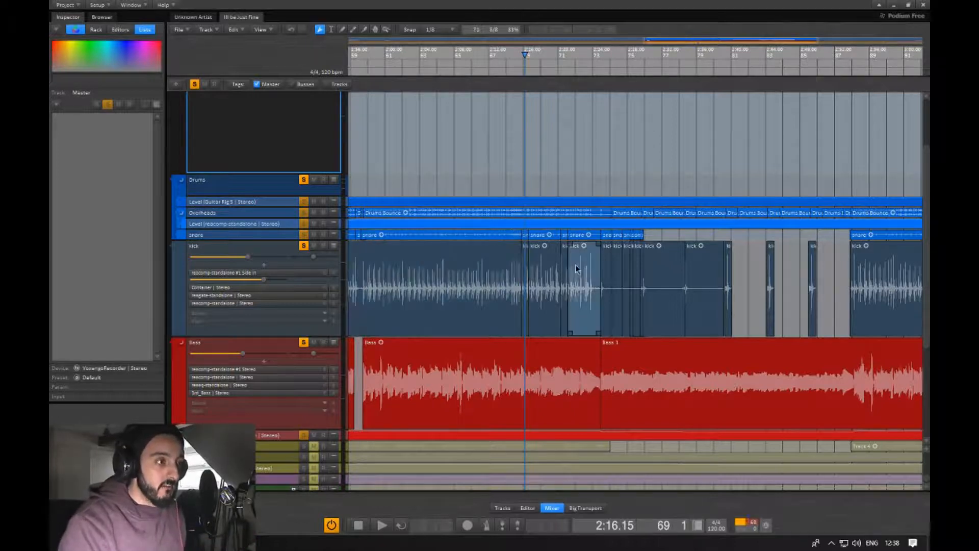
key(space)
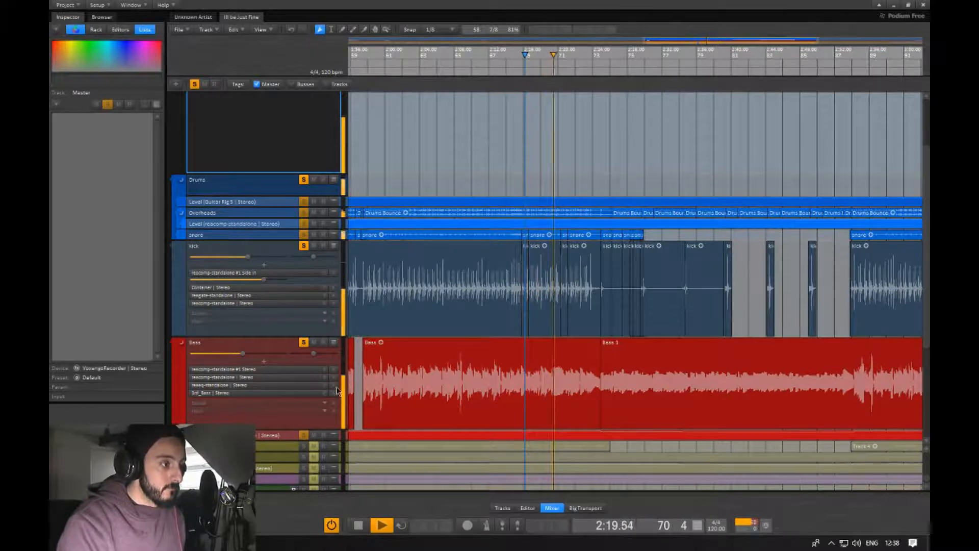
drag(241, 354, 255, 357)
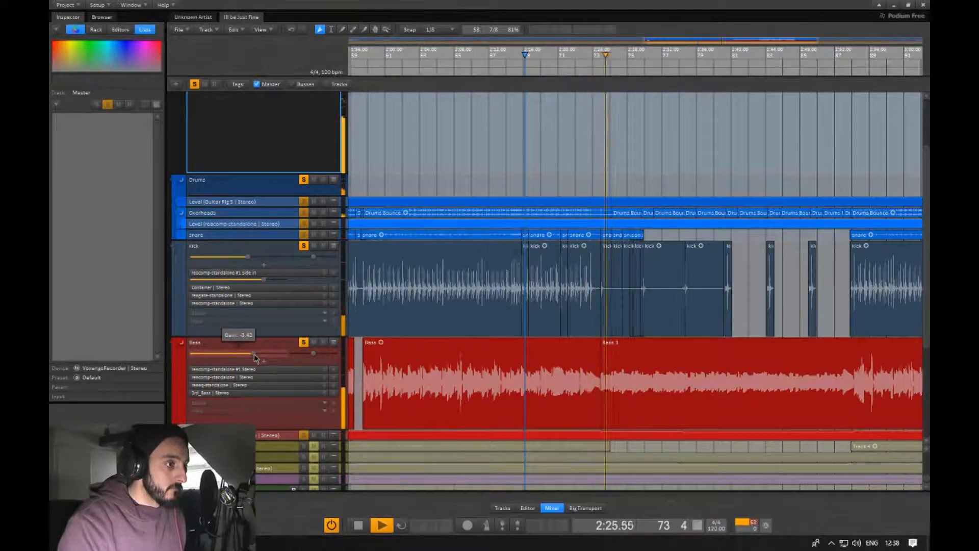
key(space)
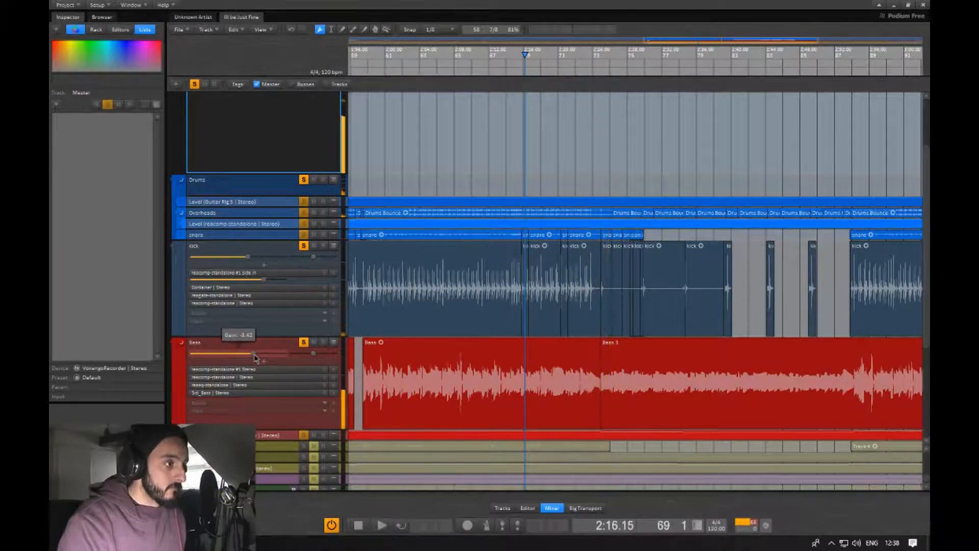
Open the kick track's reacomp-standalone #1 Side In plugin window and move it out of the way.
double_click(266, 276)
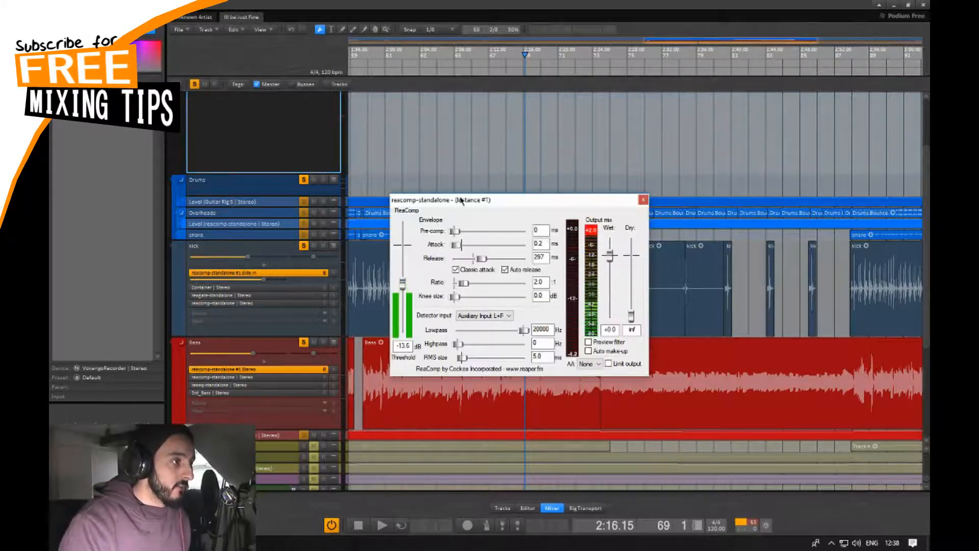
drag(458, 201, 458, 155)
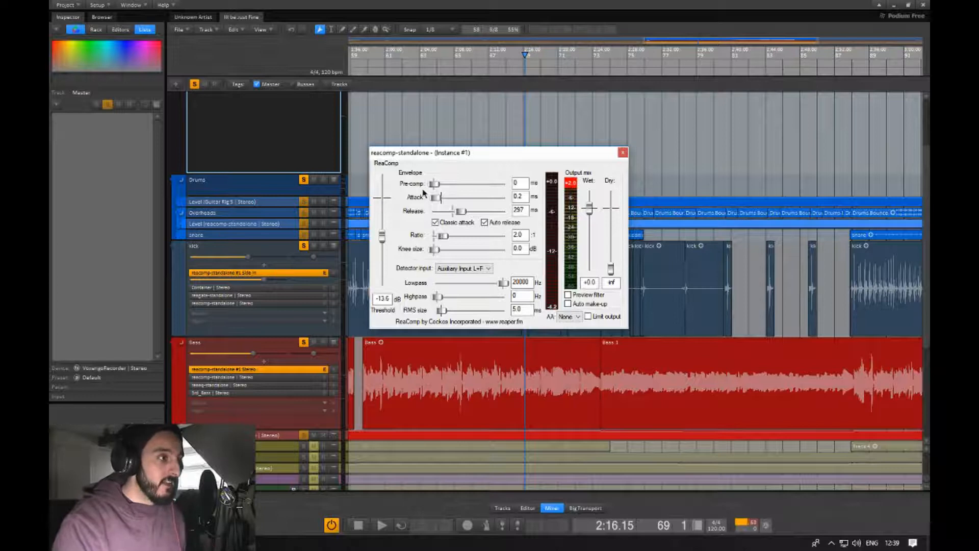
click(508, 121)
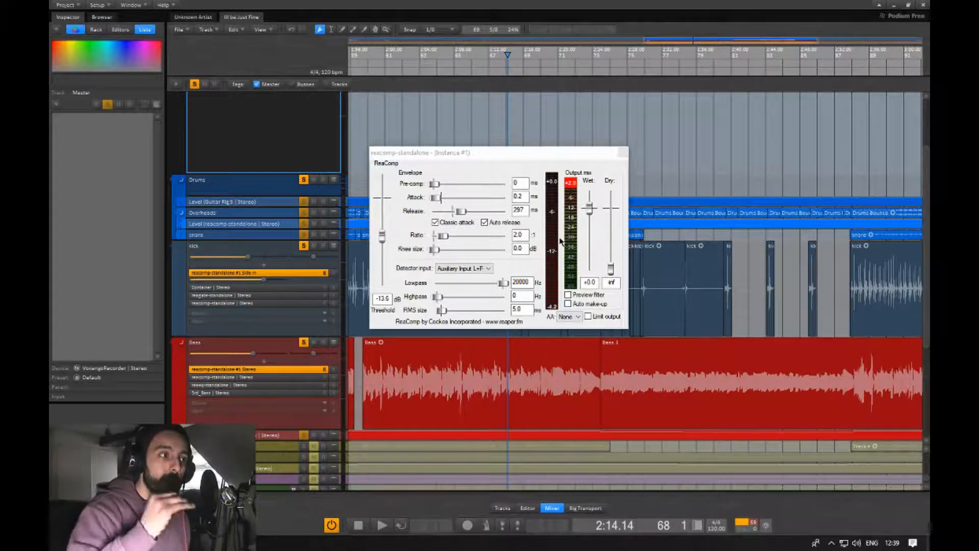
Play back several sections of the kick and bass while watching the compressor's gain-reduction meters.
key(space)
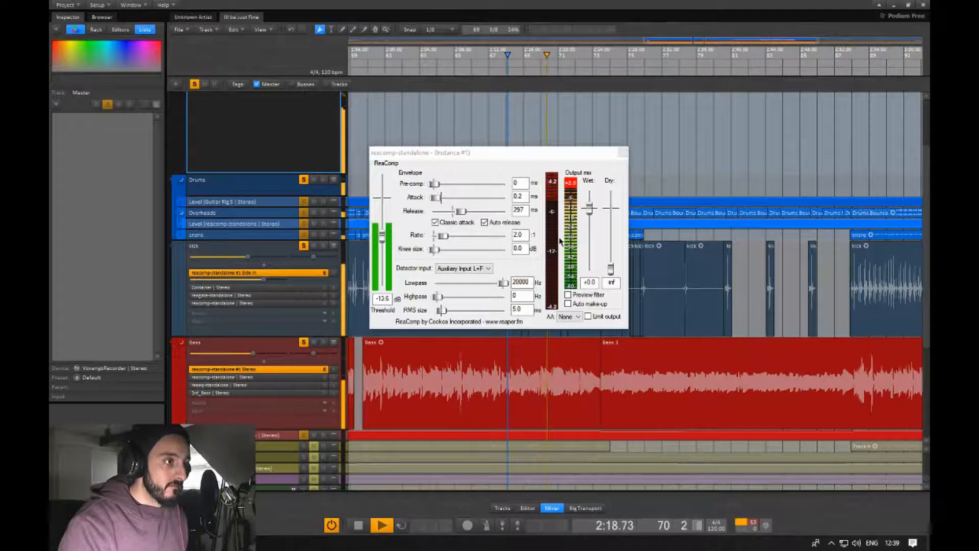
key(space)
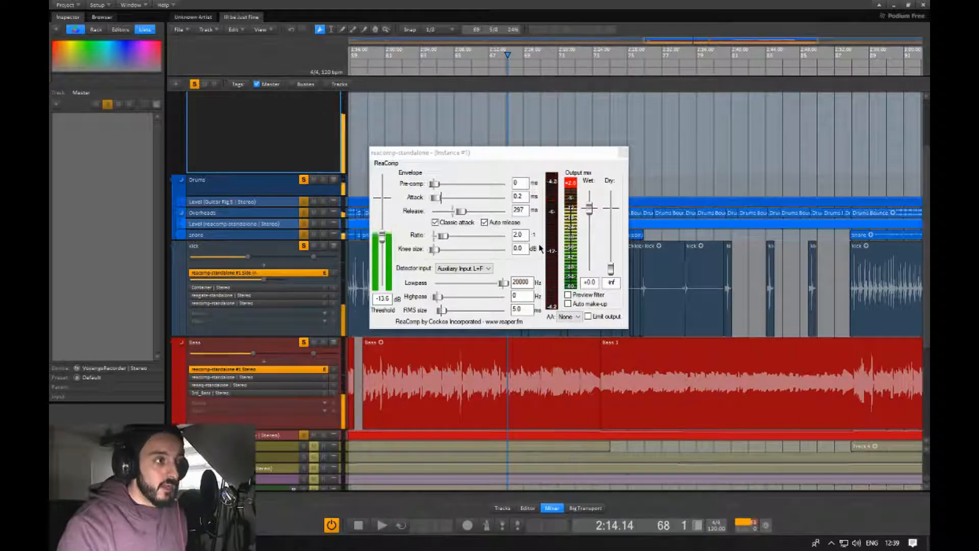
click(661, 279)
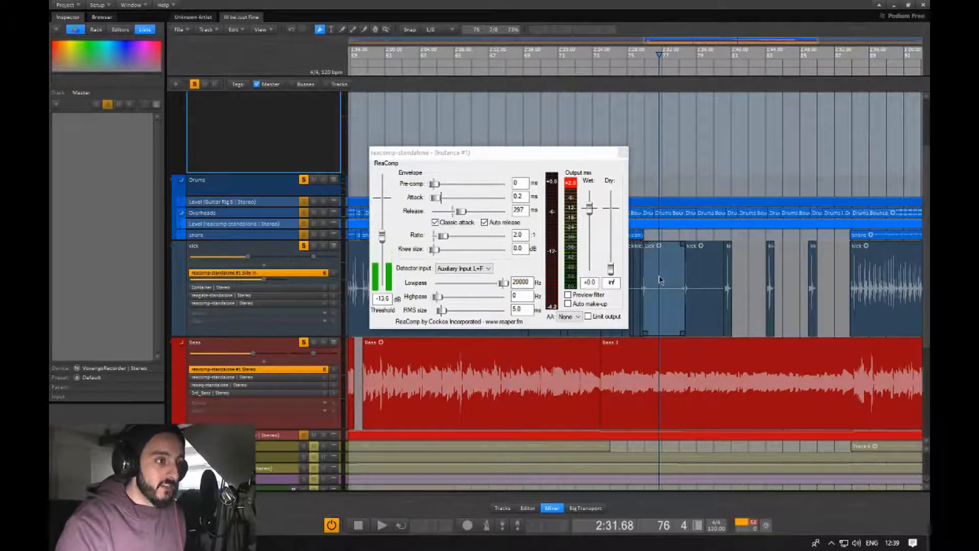
click(694, 285)
click(675, 281)
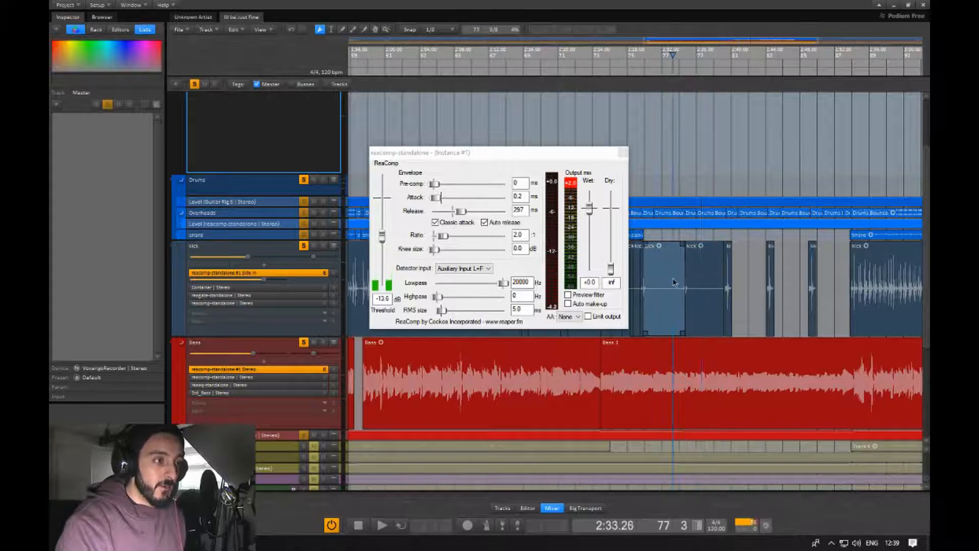
key(space)
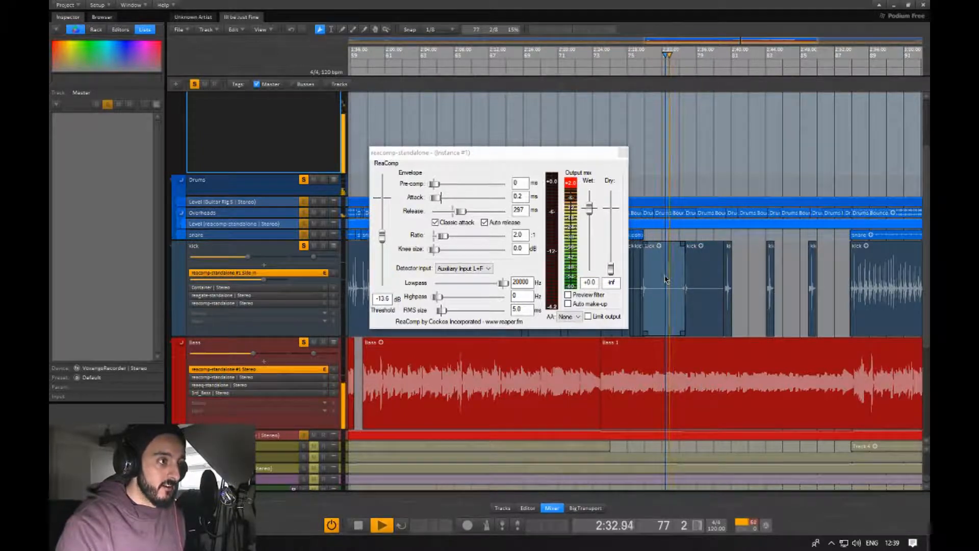
click(642, 293)
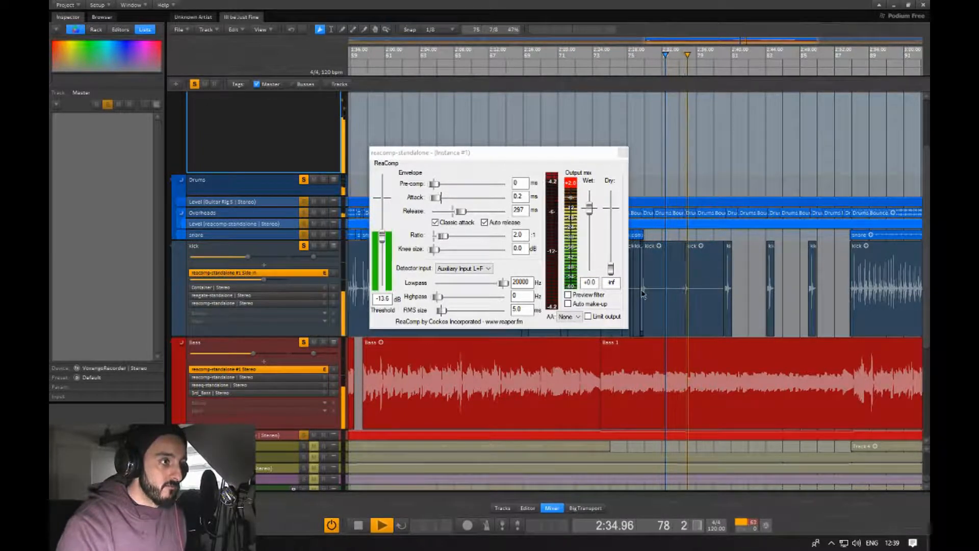
key(space)
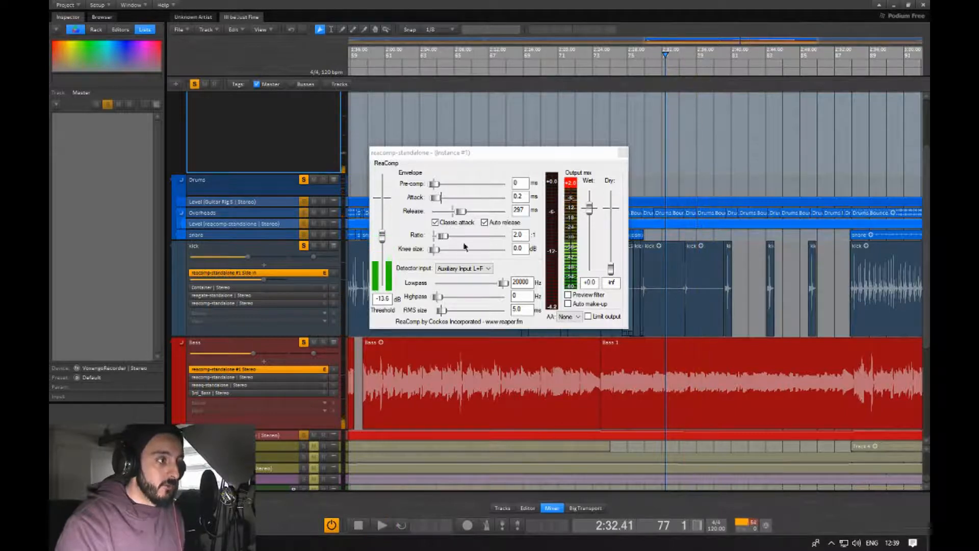
Close the plugin window and delete the reacomp-standalone #1 Stereo compressor from the Bass track.
click(623, 152)
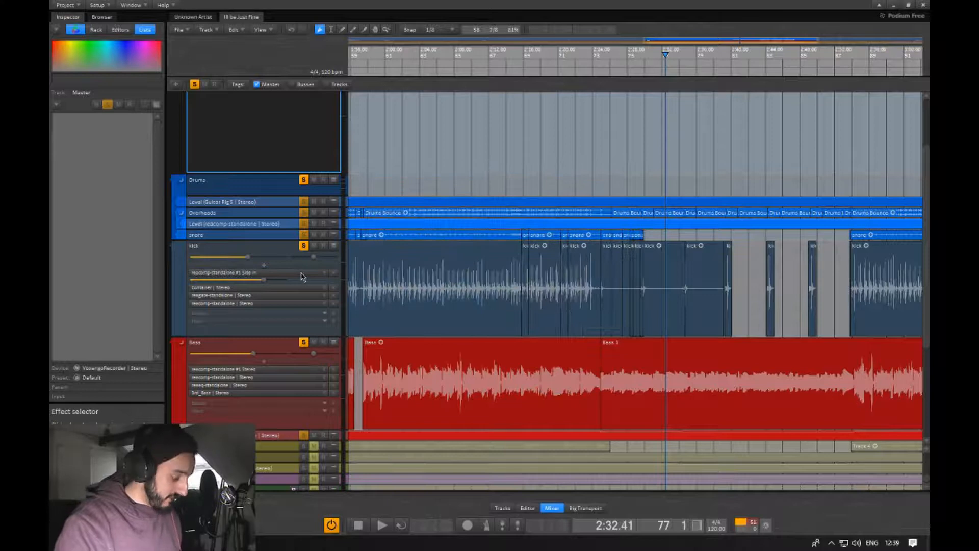
click(250, 371)
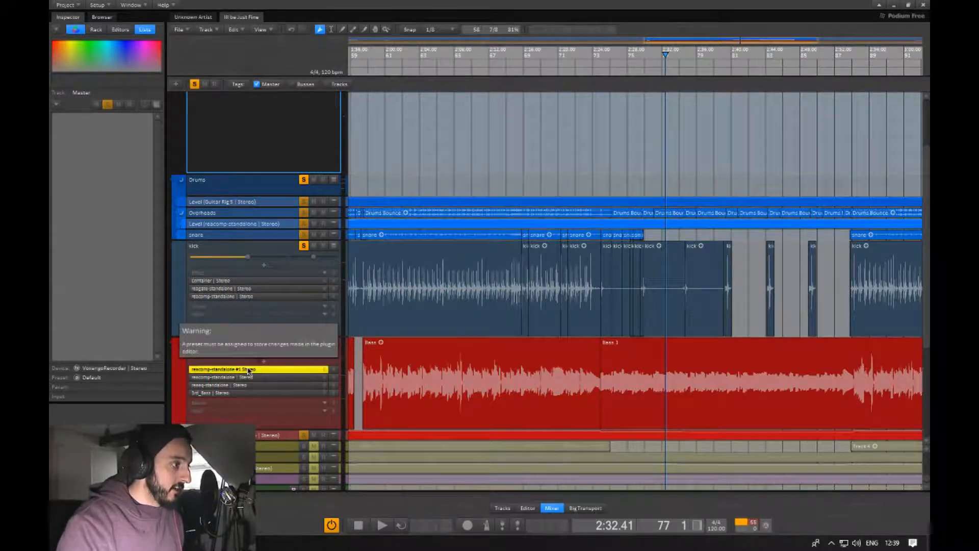
key(Delete)
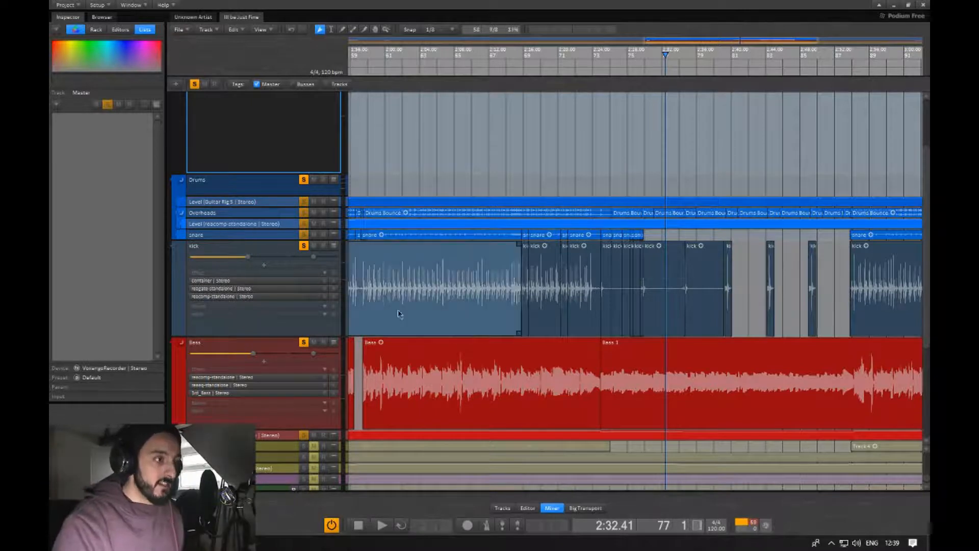
Insert the ReaPlugs reacomp-standalone #1 Side In effect into the kick track's effect chain.
click(232, 273)
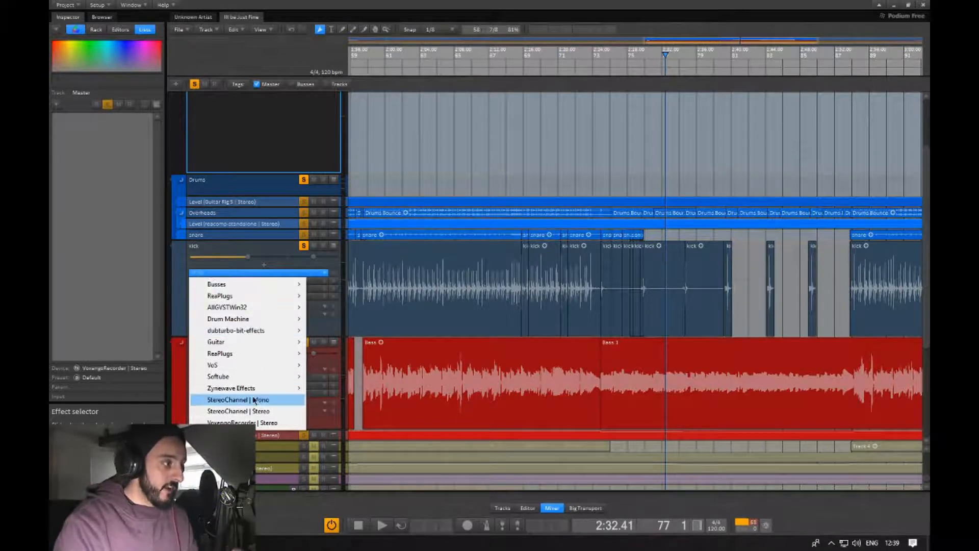
mouse_move(234, 356)
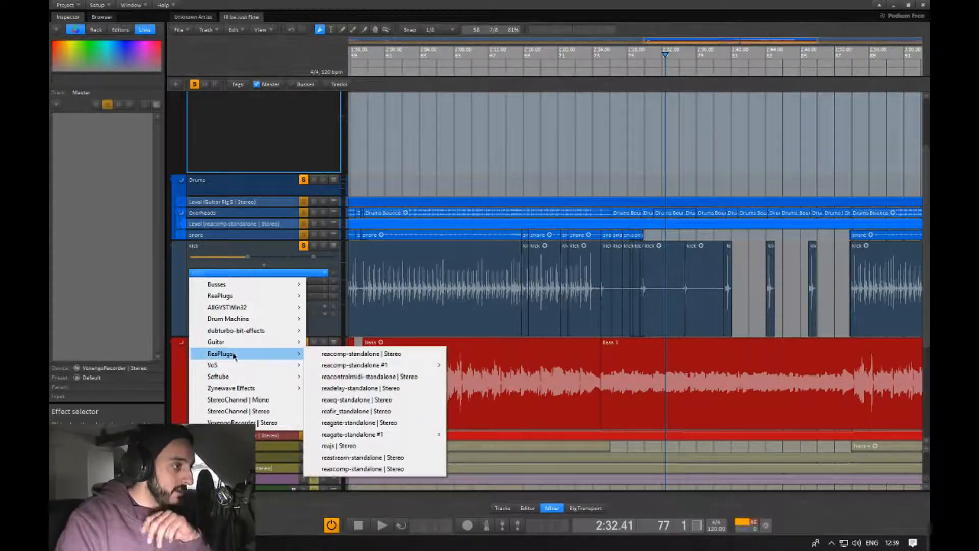
mouse_move(376, 370)
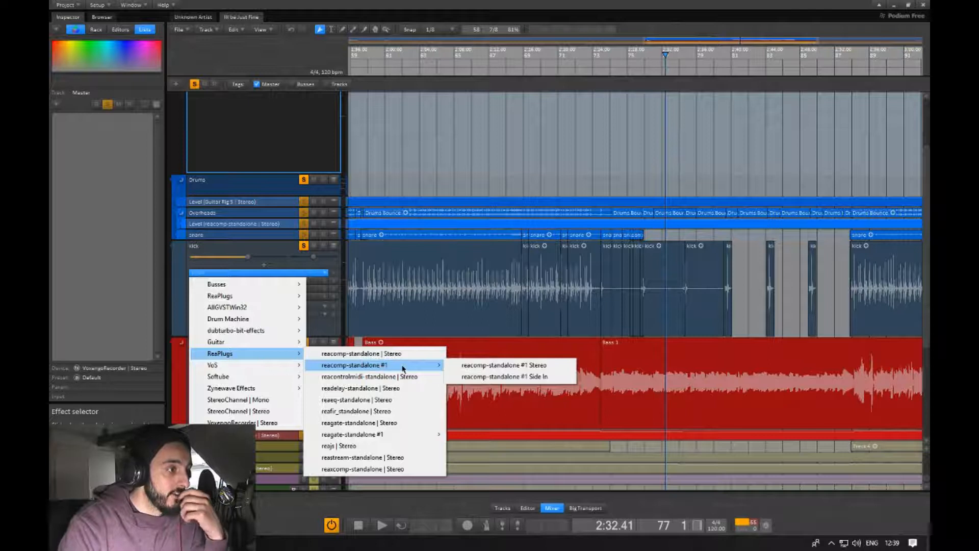
click(497, 377)
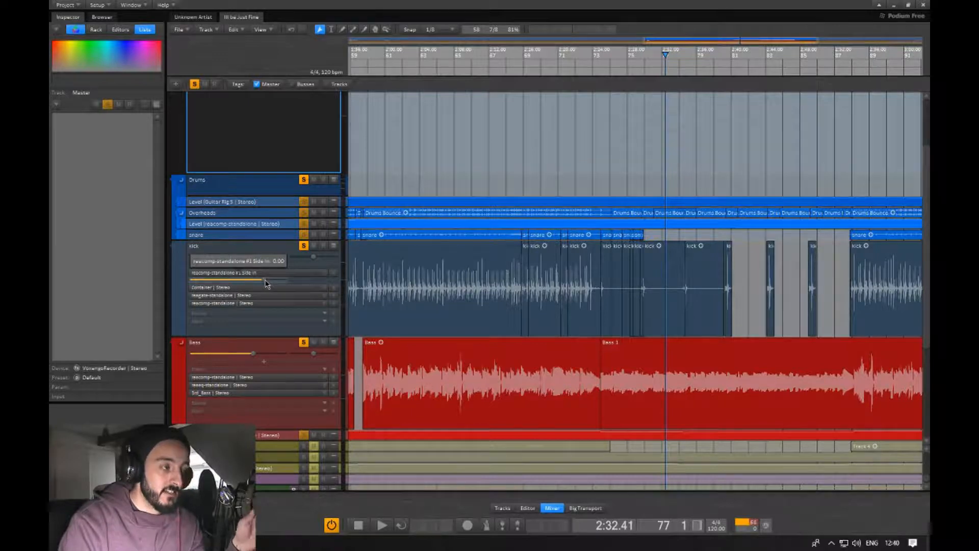
Adjust the kick's side-in send level and confirm its effect track properties.
drag(265, 284, 192, 282)
double_click(193, 282)
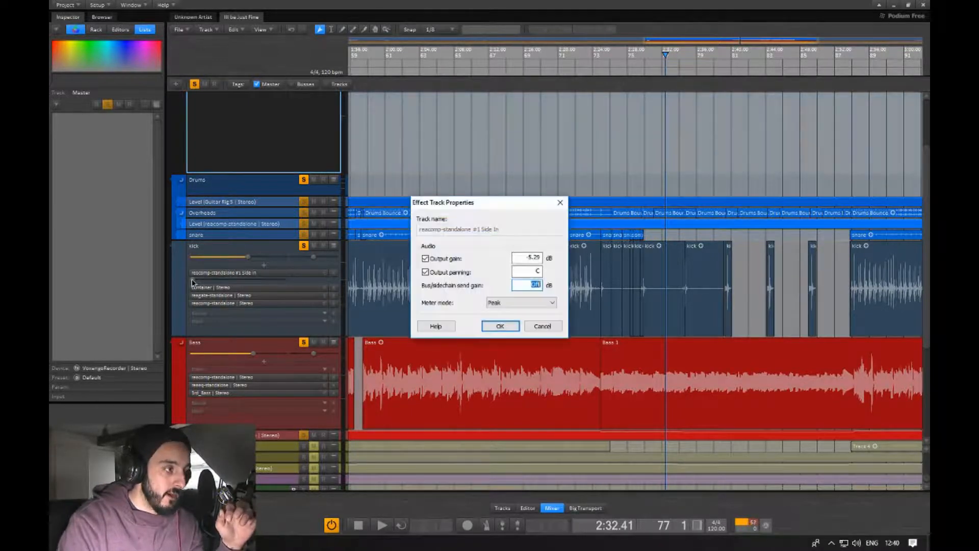
key(Return)
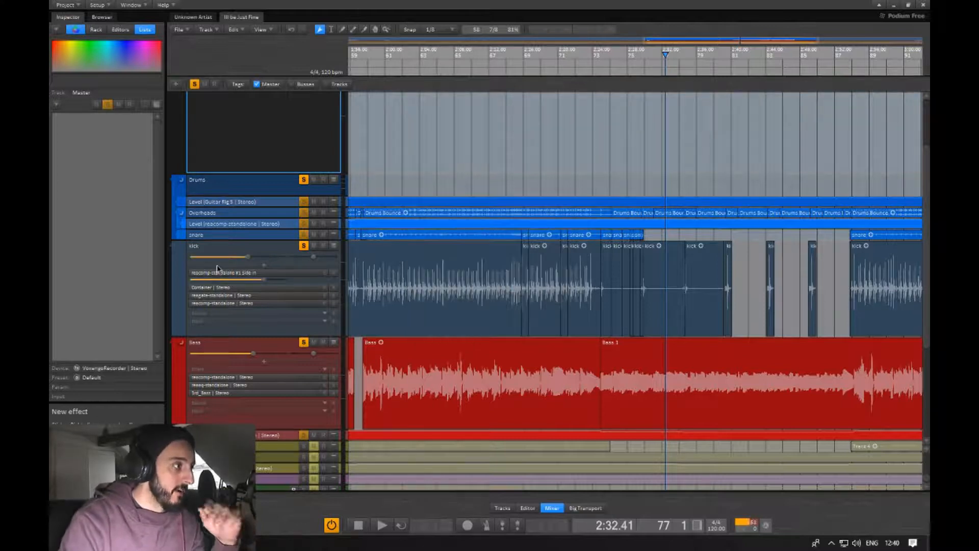
Insert reacomp-standalone #1 Stereo at the top of the Bass track's effect chain.
click(221, 369)
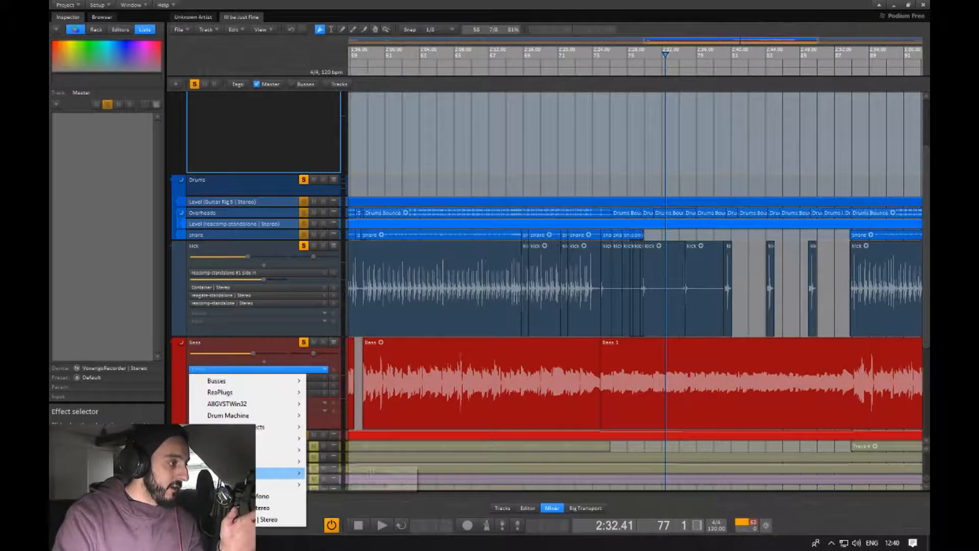
mouse_move(286, 484)
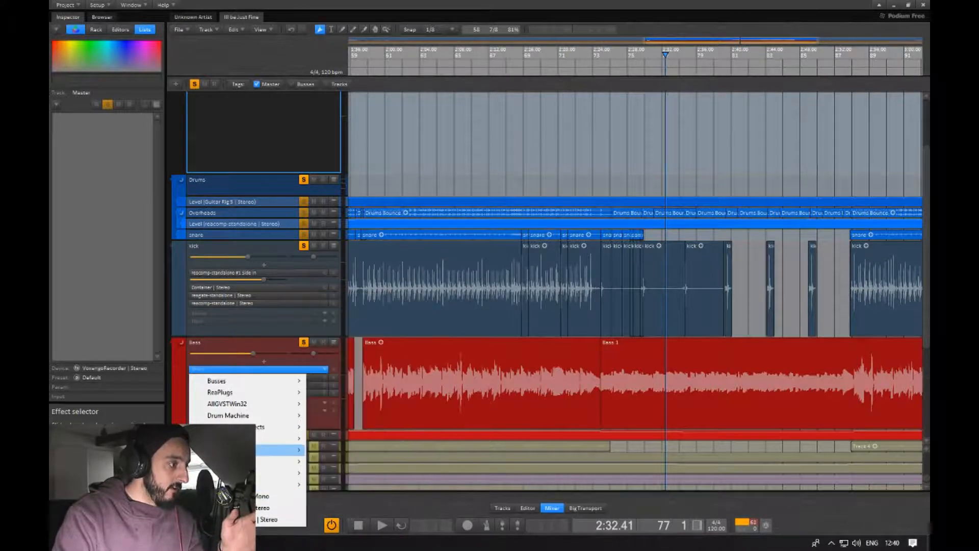
mouse_move(286, 450)
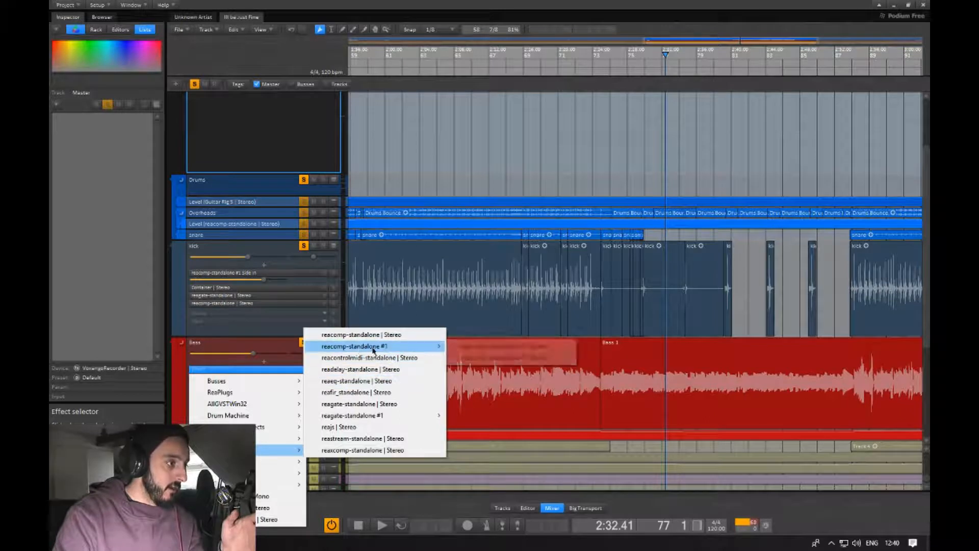
mouse_move(388, 347)
drag(489, 349, 251, 370)
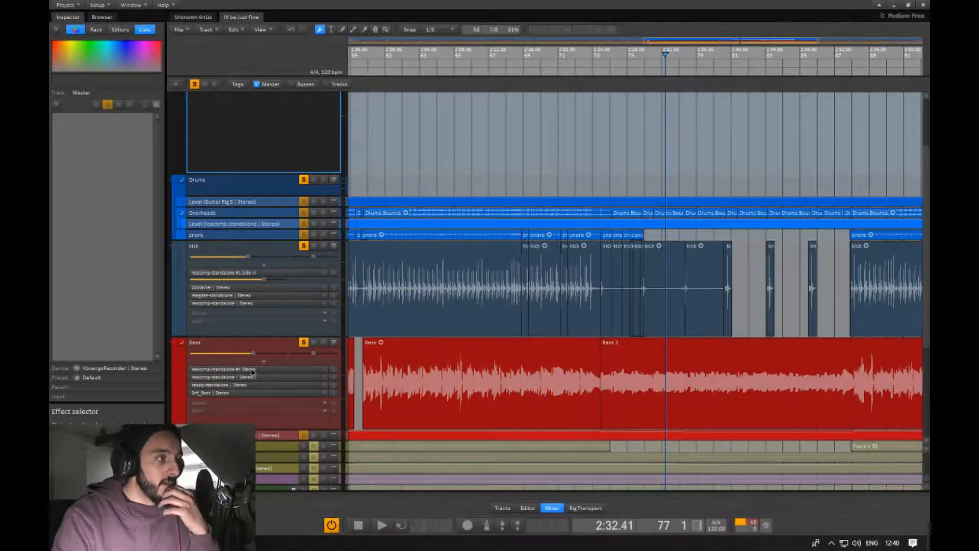
Open the Bass track's new compressor and play the bass section to listen to it.
double_click(252, 371)
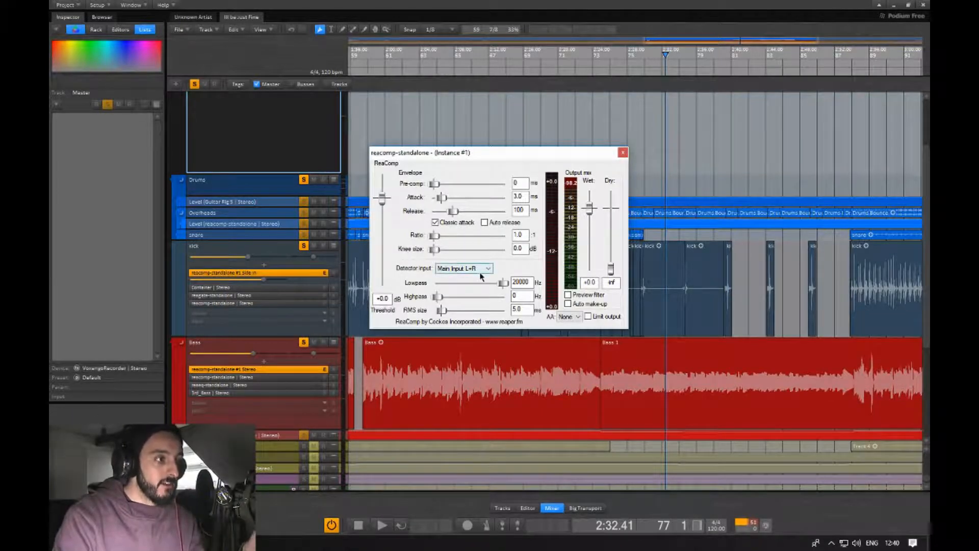
click(583, 370)
click(637, 357)
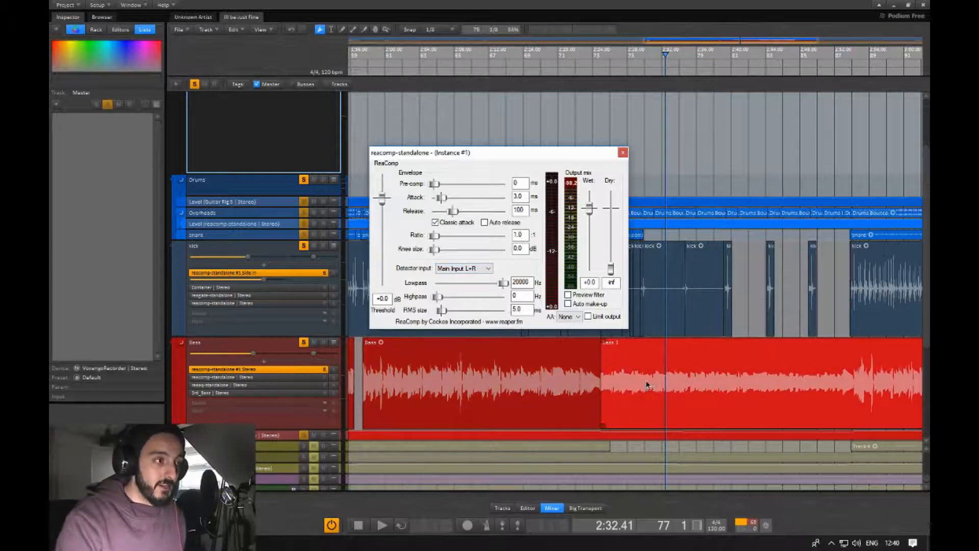
click(510, 362)
key(space)
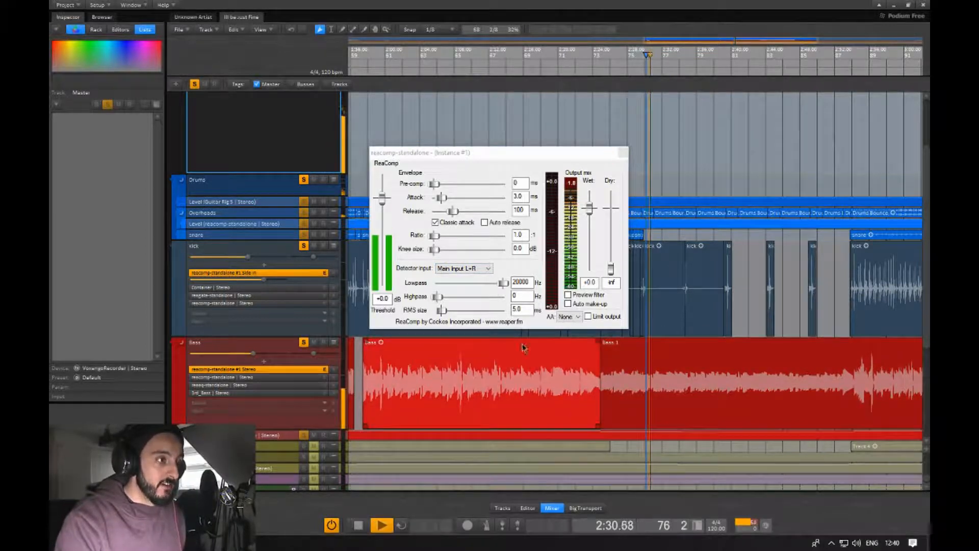
key(space)
Open the compressor's detector input options, then close the plugin window.
click(476, 271)
click(476, 277)
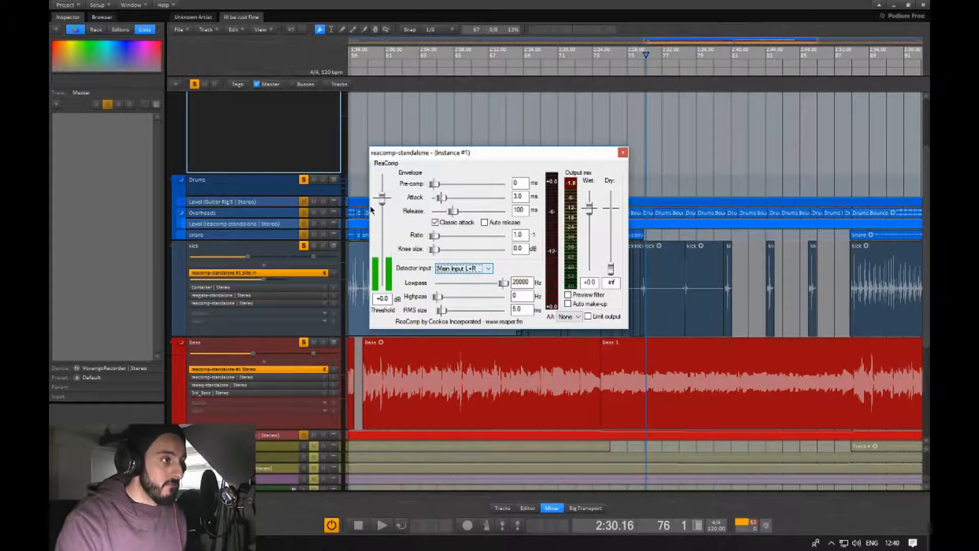
click(623, 152)
click(378, 352)
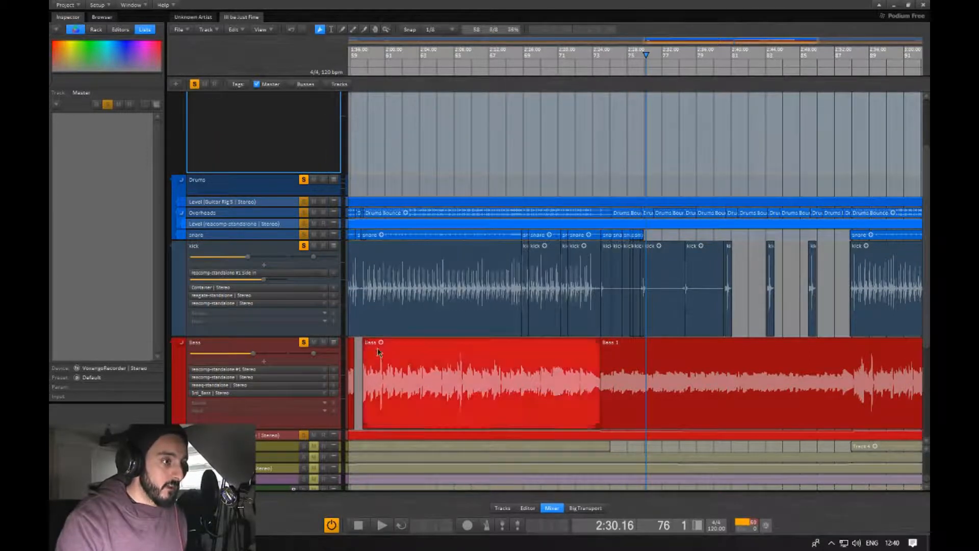
Open the Bass track's compressor, play the track, and lower the threshold to about -15.9 dB with a ratio of about 2.1:1.
double_click(238, 369)
key(space)
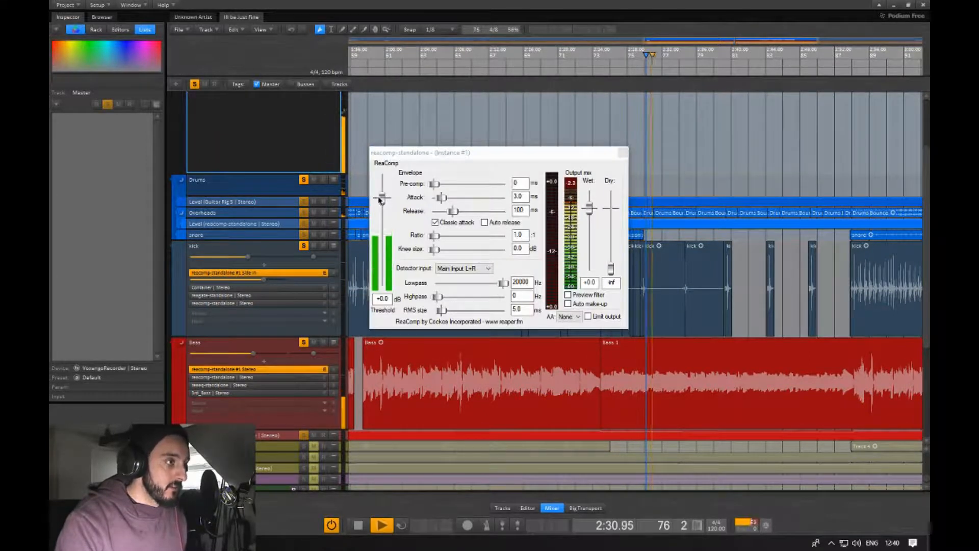
drag(382, 198, 445, 236)
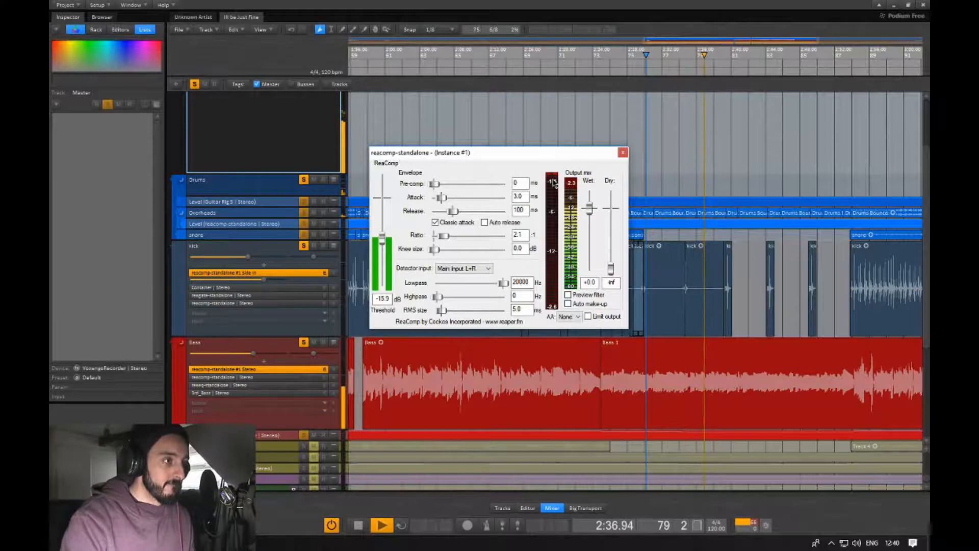
key(space)
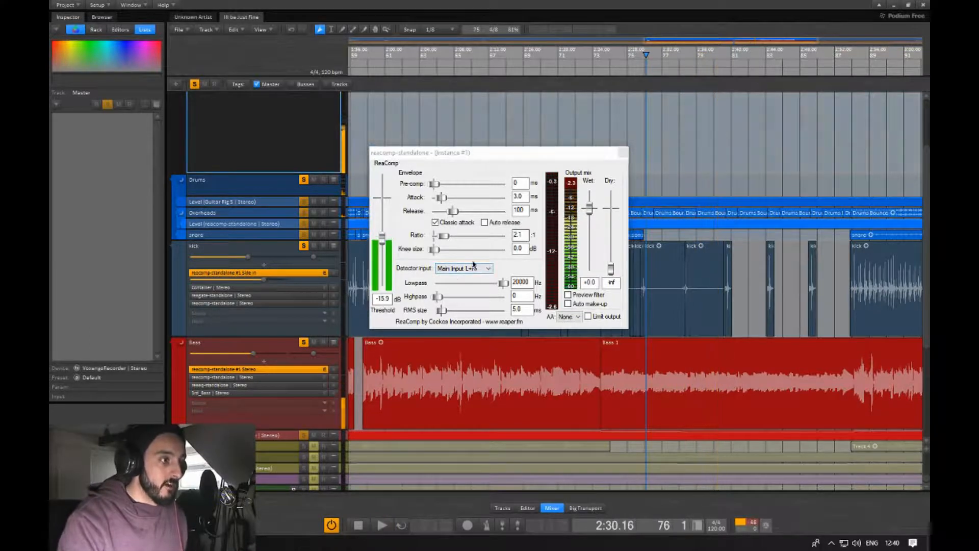
Set the compressor's detector input to Auxiliary Input L+R and play the section to audition the ducking.
click(464, 268)
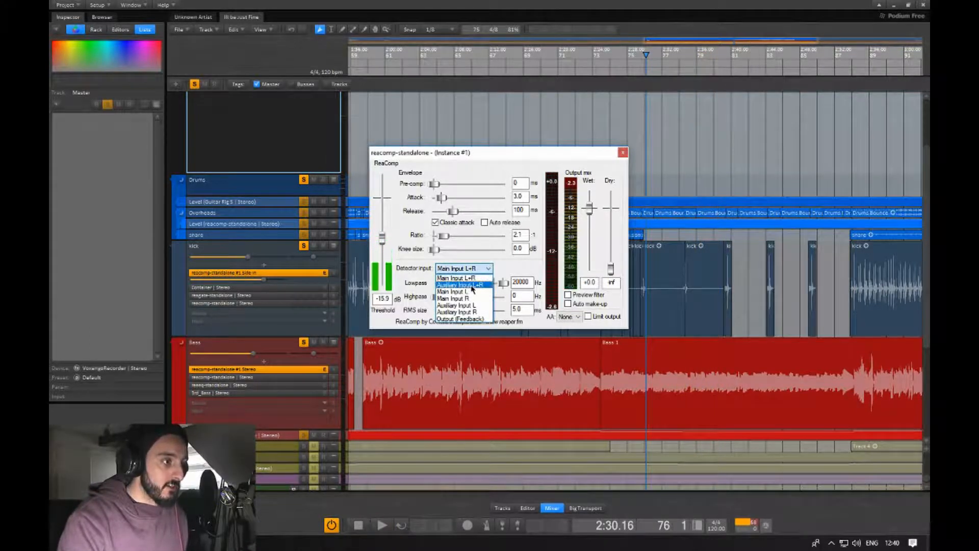
click(461, 284)
key(space)
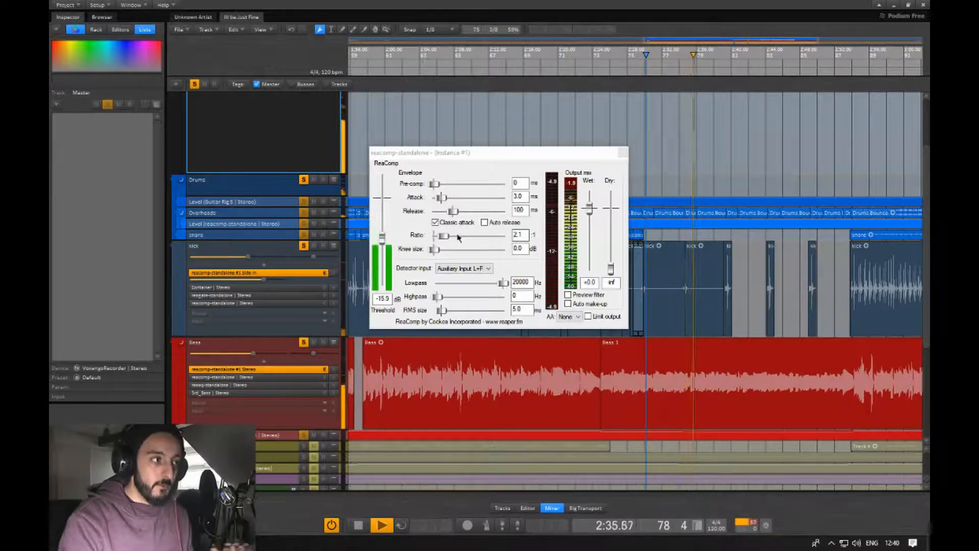
key(space)
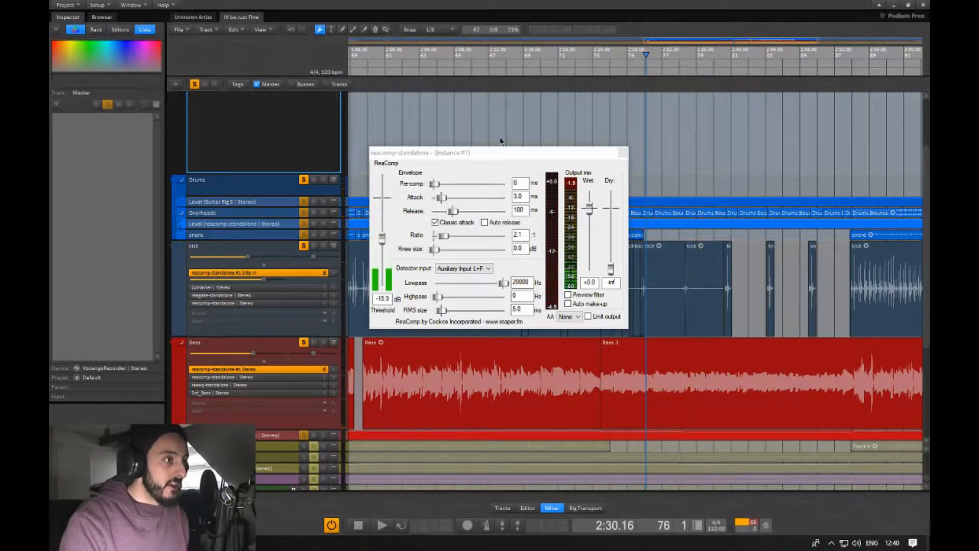
Set the compressor's attack to about 0.2 ms and its release to about 76 ms.
drag(508, 153, 641, 166)
click(451, 176)
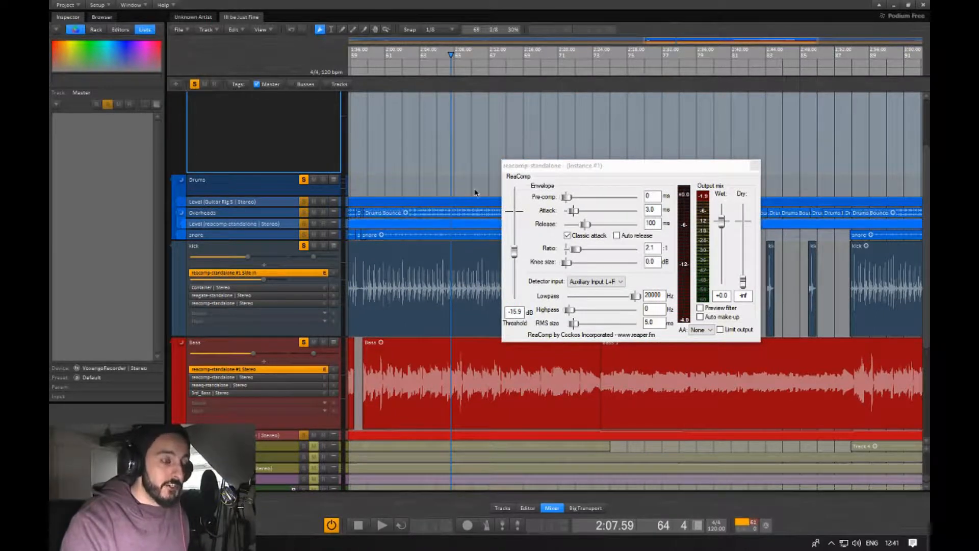
drag(455, 194, 407, 182)
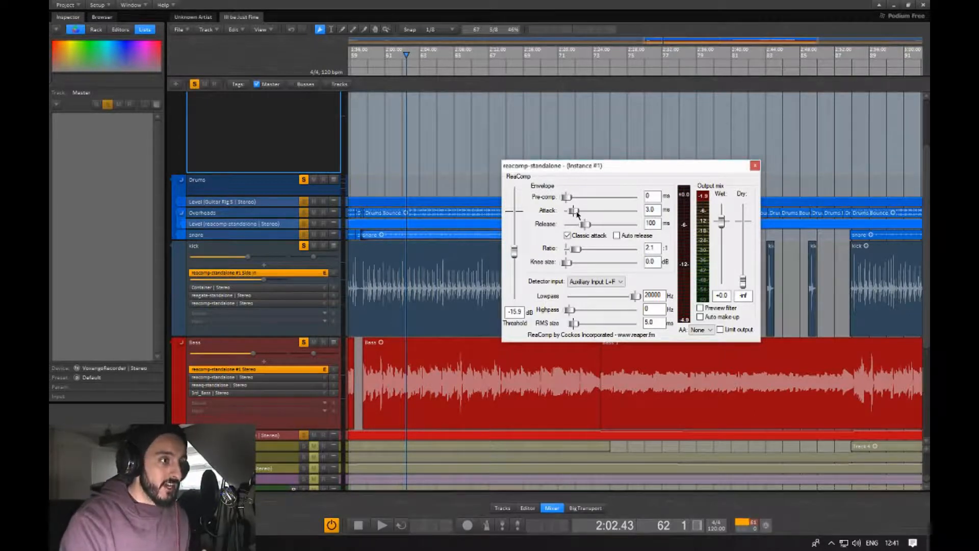
mouse_move(577, 214)
mouse_down()
mouse_move(545, 217)
mouse_move(569, 214)
mouse_up()
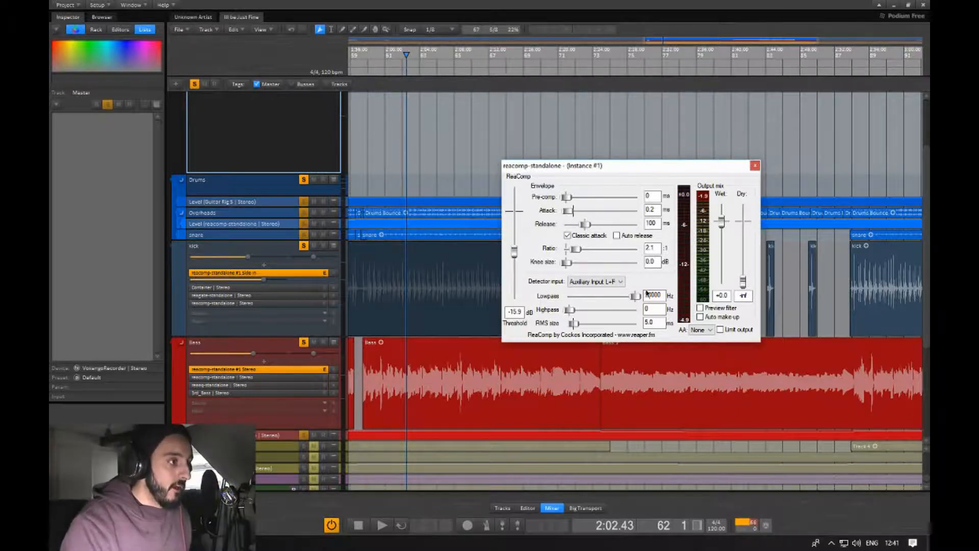
drag(591, 228, 594, 229)
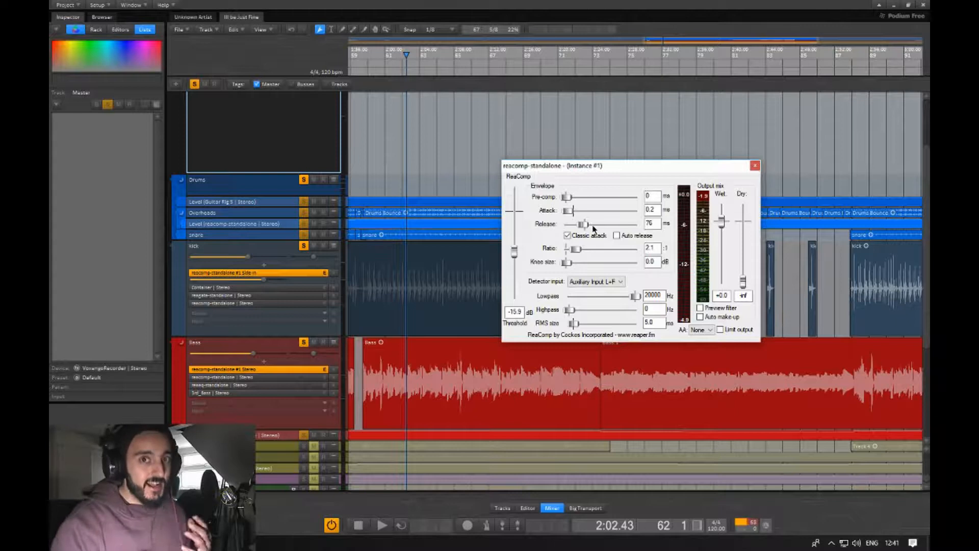
Play the section while raising the threshold to about -10 dB and setting the release to about 220 ms.
click(441, 174)
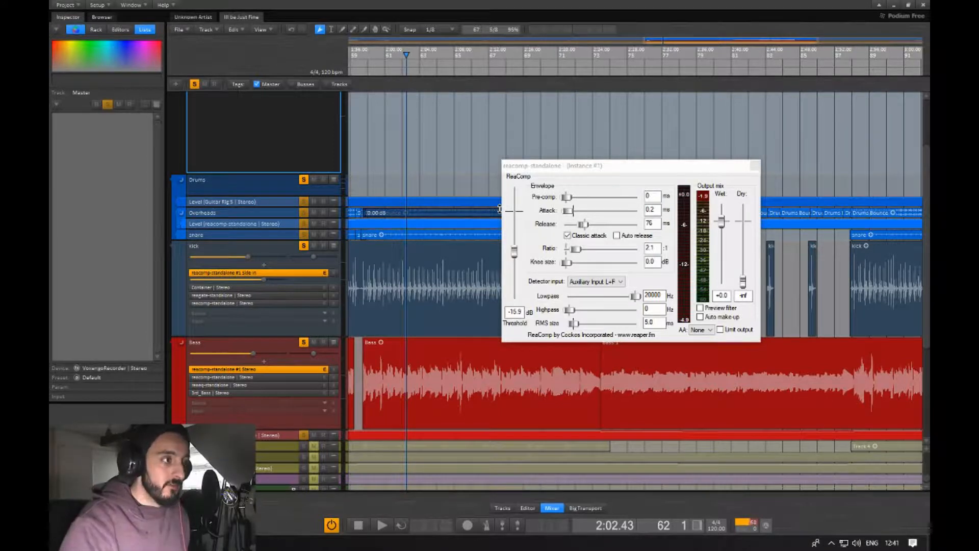
key(space)
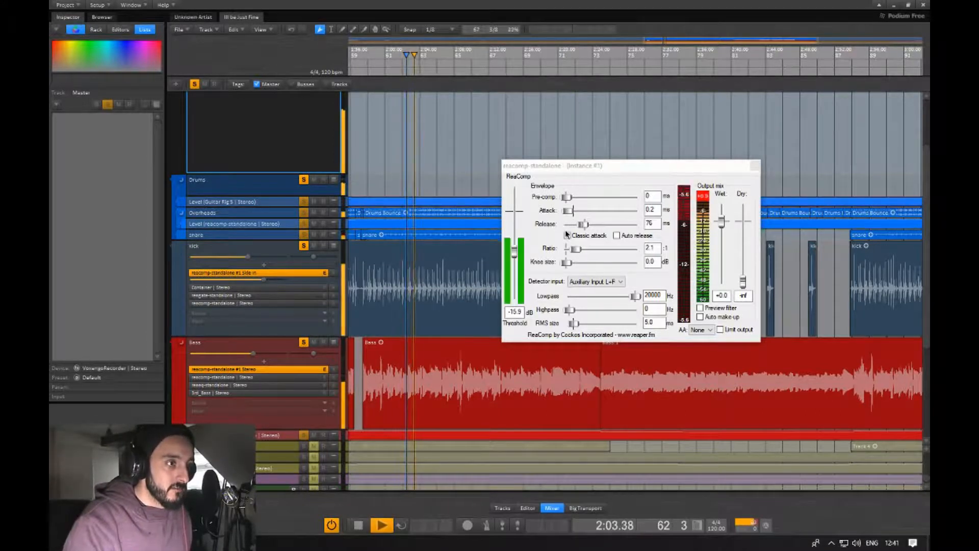
drag(515, 253, 514, 246)
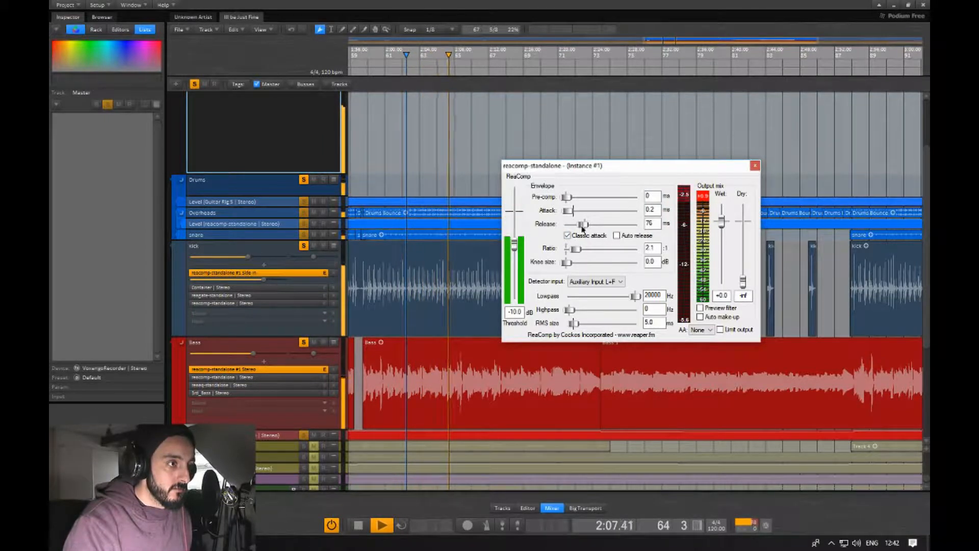
drag(583, 228, 617, 237)
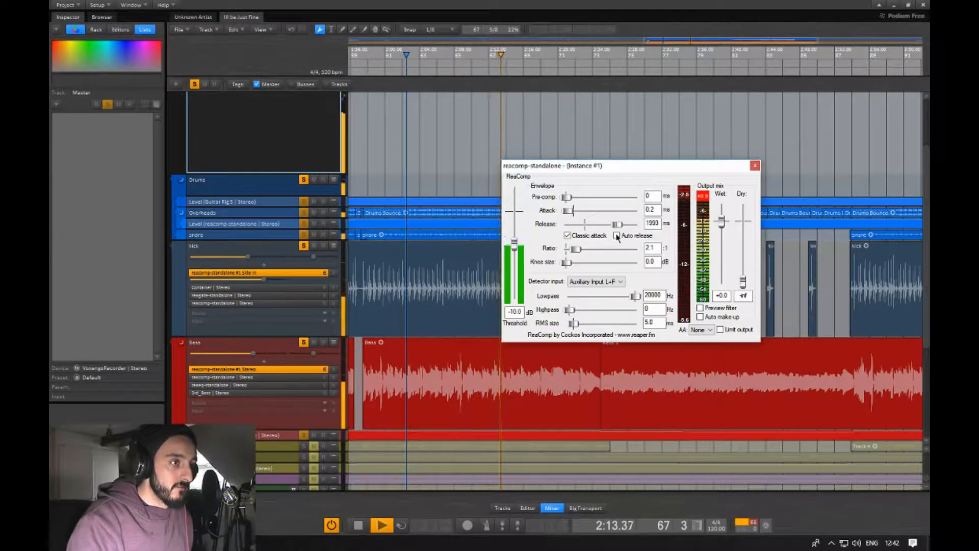
drag(617, 238, 591, 233)
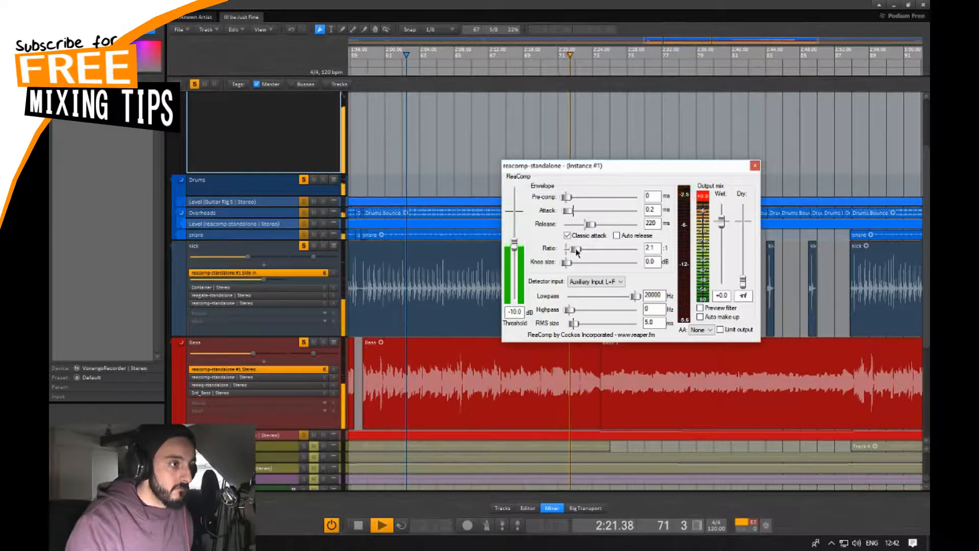
Set the compressor's ratio to exactly 2:1 and stop playback.
drag(577, 252, 574, 252)
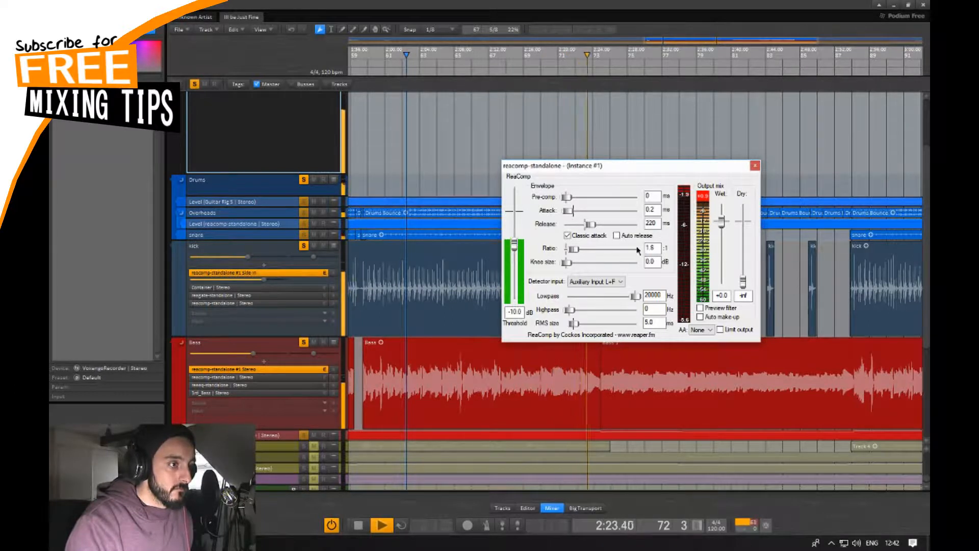
click(656, 248)
key(BackSpace)
key(BackSpace)
key(BackSpace)
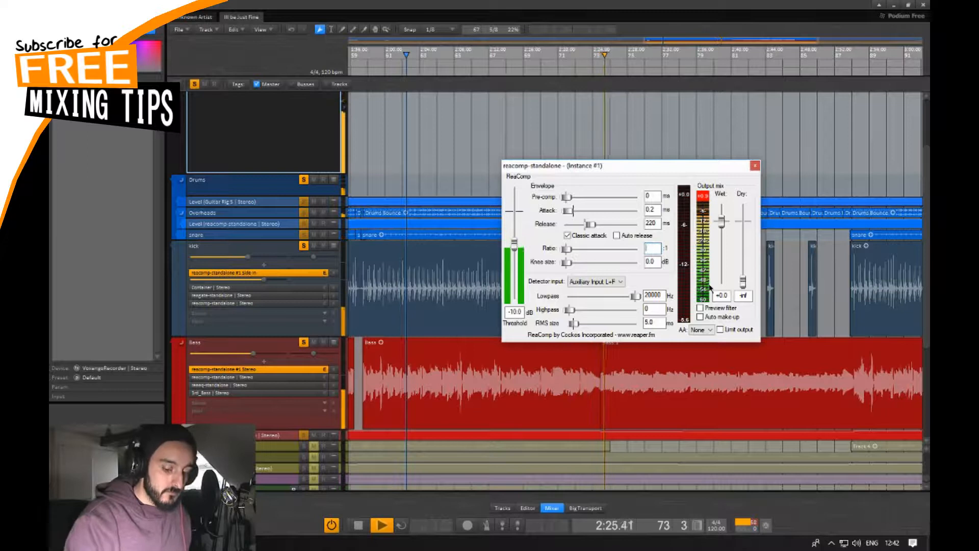
text(2)
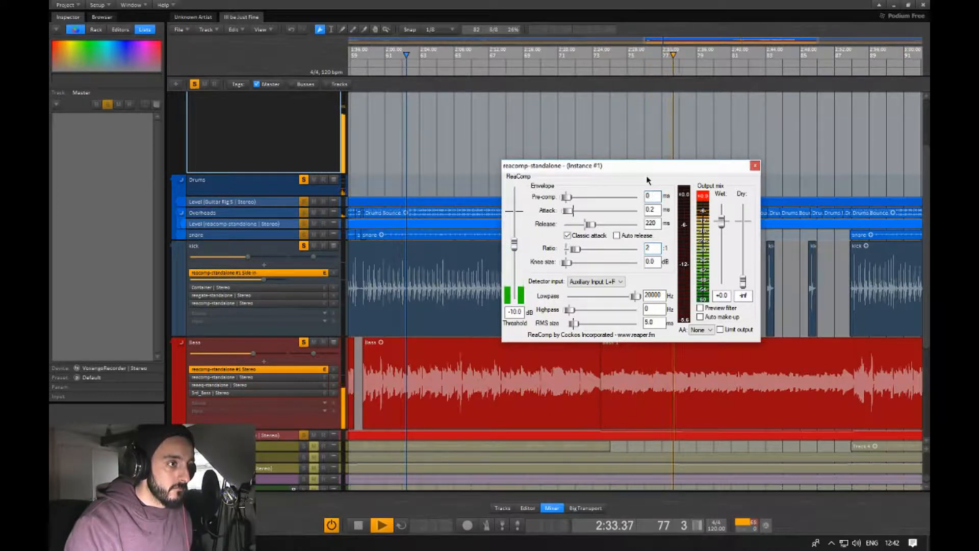
click(651, 196)
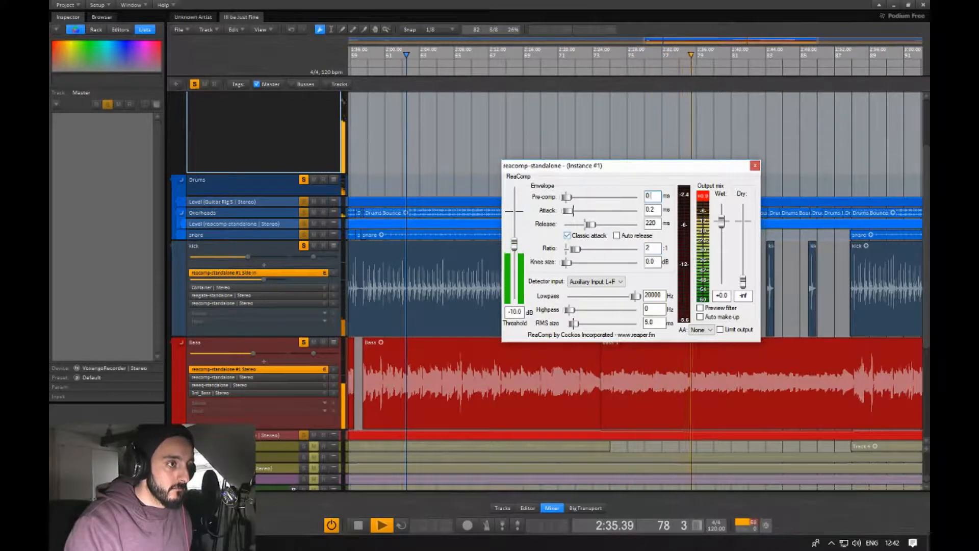
key(space)
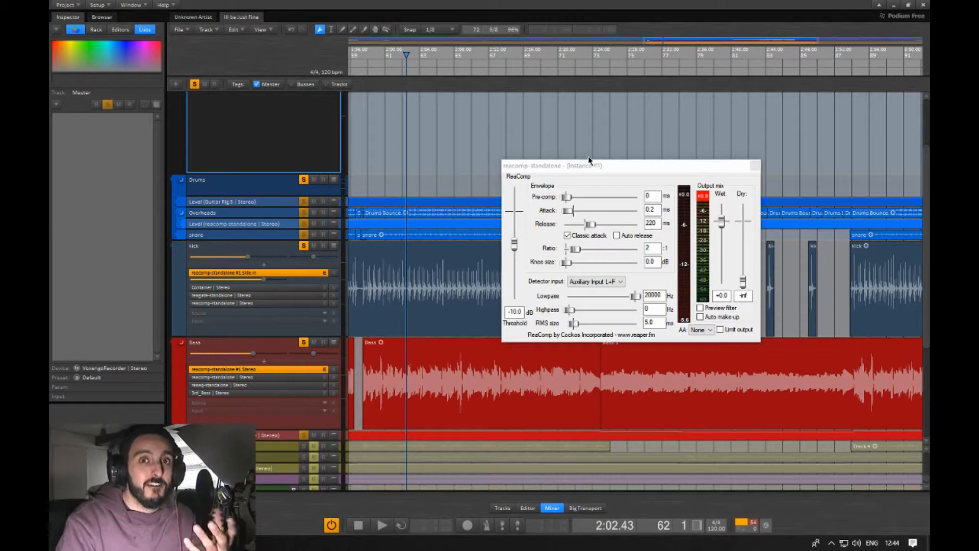
drag(603, 166, 559, 130)
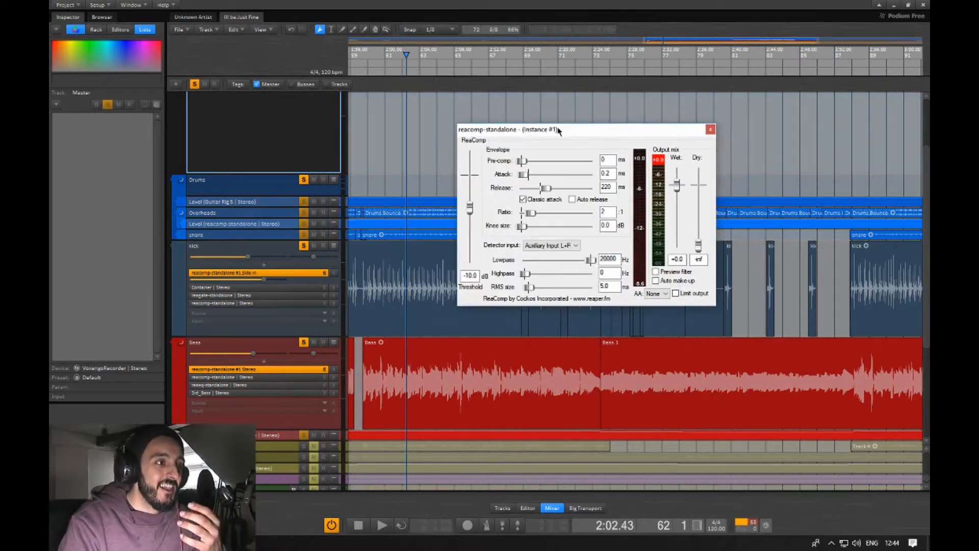